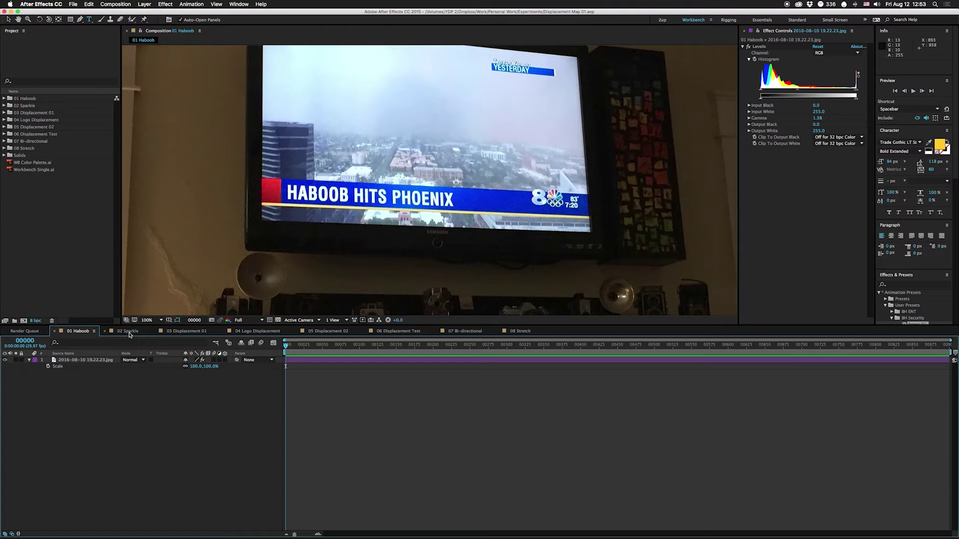
Switch from 01 Haboob to the 02 Sparkle comp with its ring of white dots.
{"action": "left_click", "coordinate": [128, 331]}
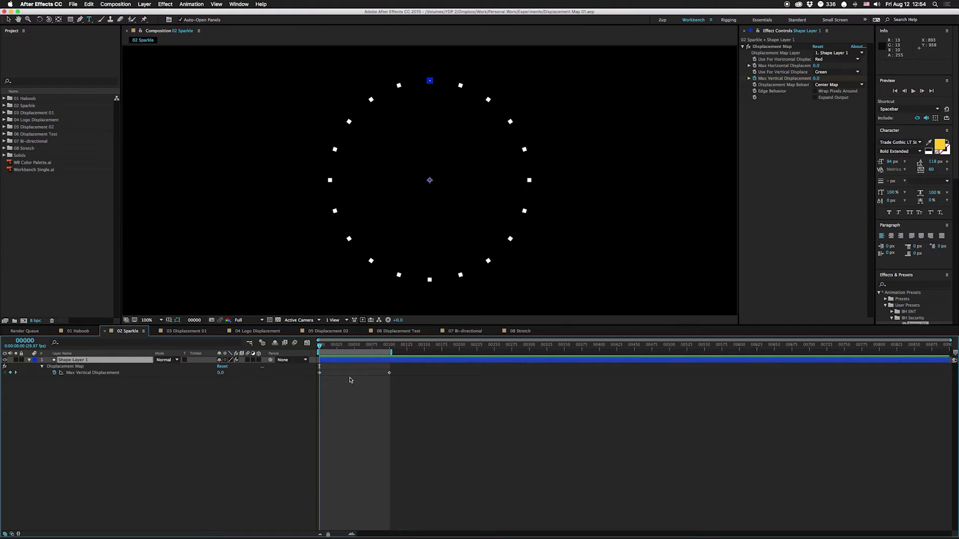
Play and stop a preview of the 02 Sparkle dot-ring animation.
{"action": "key", "text": "space"}
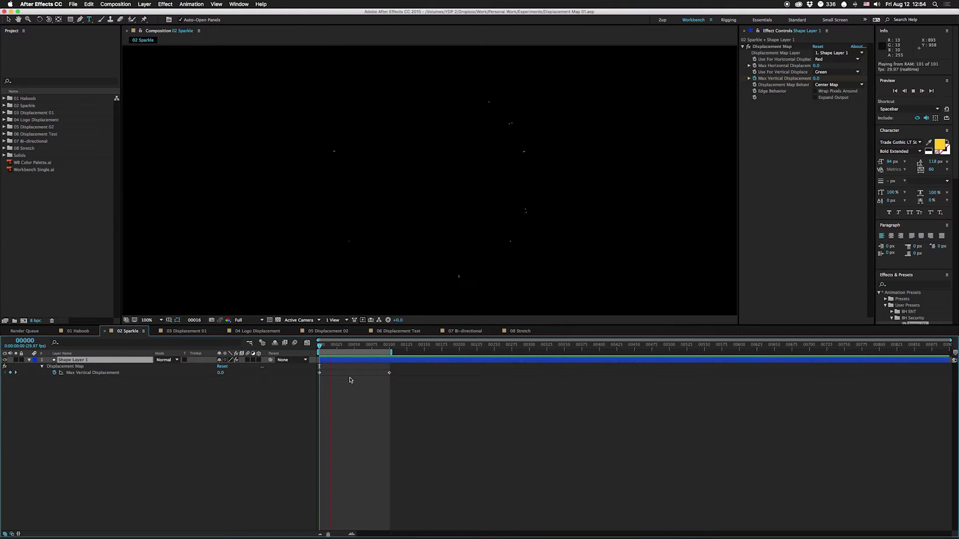
{"action": "key", "text": "space"}
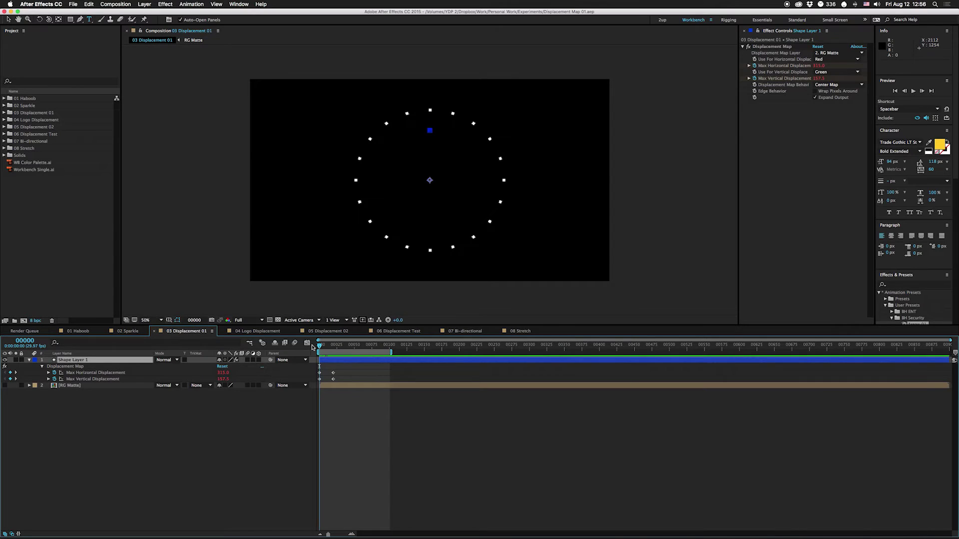
Preview 03 Displacement 01, then view the RG Matte's red and green ramps separately and combined.
{"action": "key", "text": "space"}
{"action": "key", "text": "space"}
{"action": "double_click", "coordinate": [69, 385]}
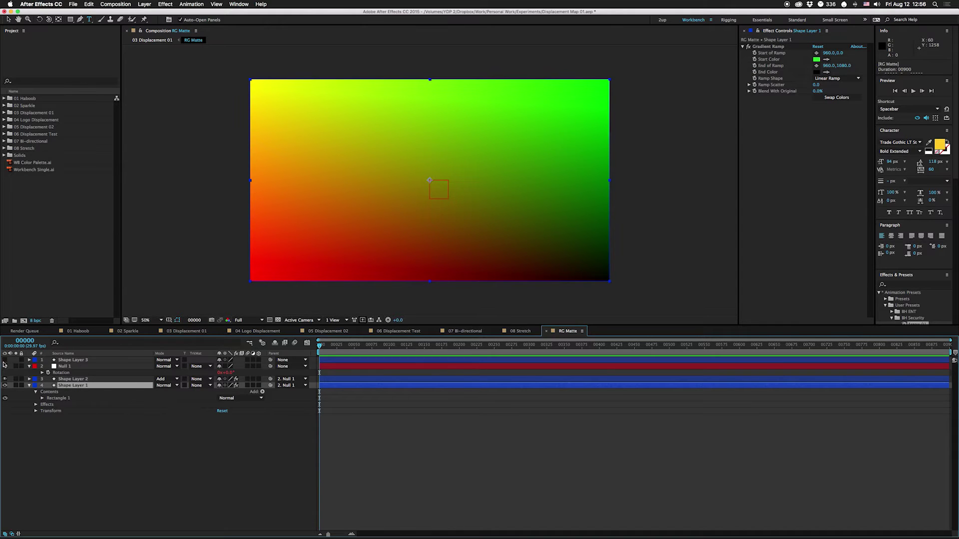
{"action": "left_click", "coordinate": [4, 385]}
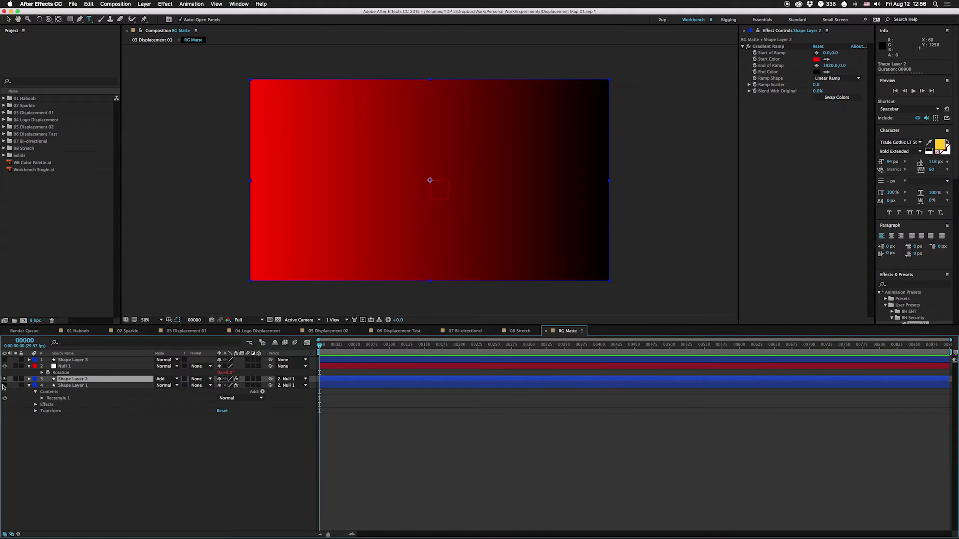
{"action": "left_click", "coordinate": [4, 386]}
{"action": "left_click", "coordinate": [4, 380]}
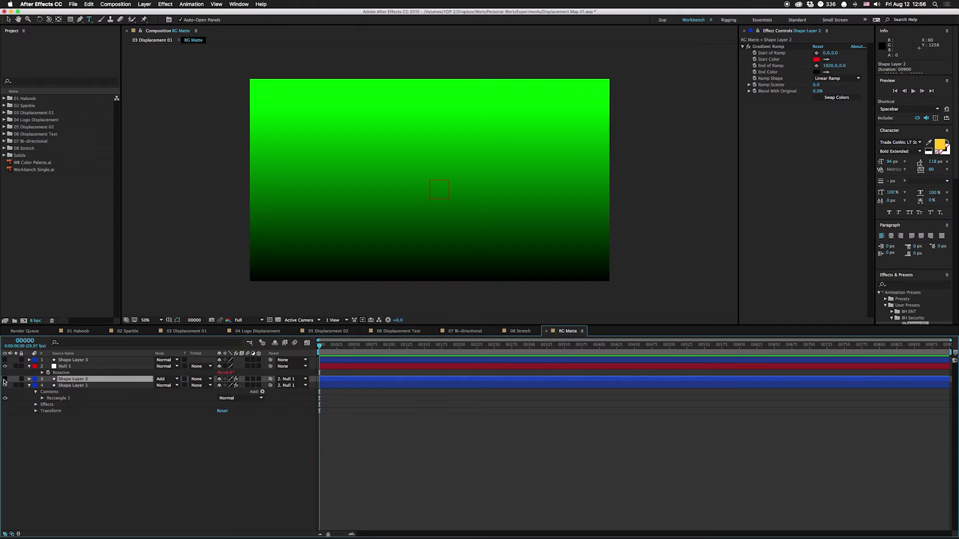
{"action": "left_click", "coordinate": [4, 379]}
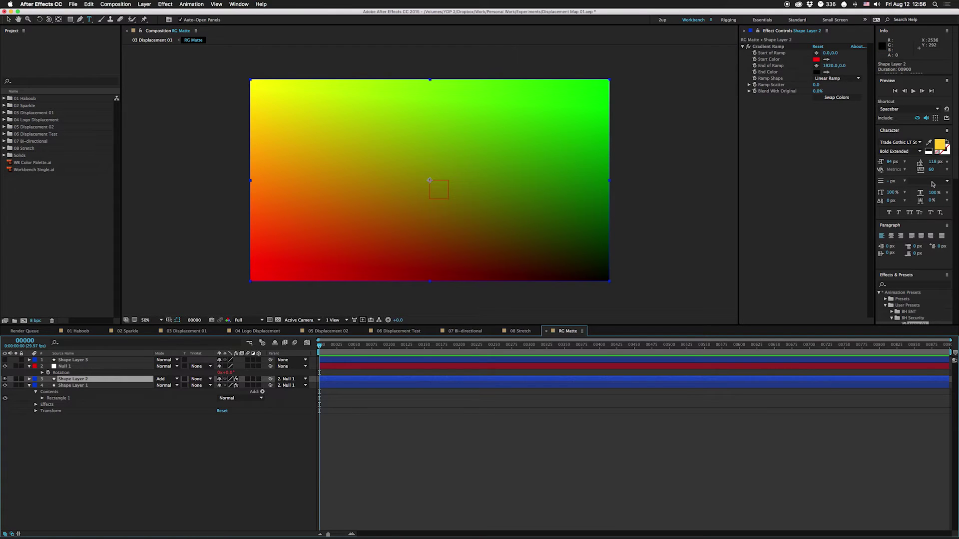
Back in 03 Displacement 01, preview the dots with Shape Layer 1's Displacement Map shown, then open 04 Logo Displacement.
{"action": "left_click", "coordinate": [176, 332]}
{"action": "left_click", "coordinate": [72, 360]}
{"action": "key", "text": "space"}
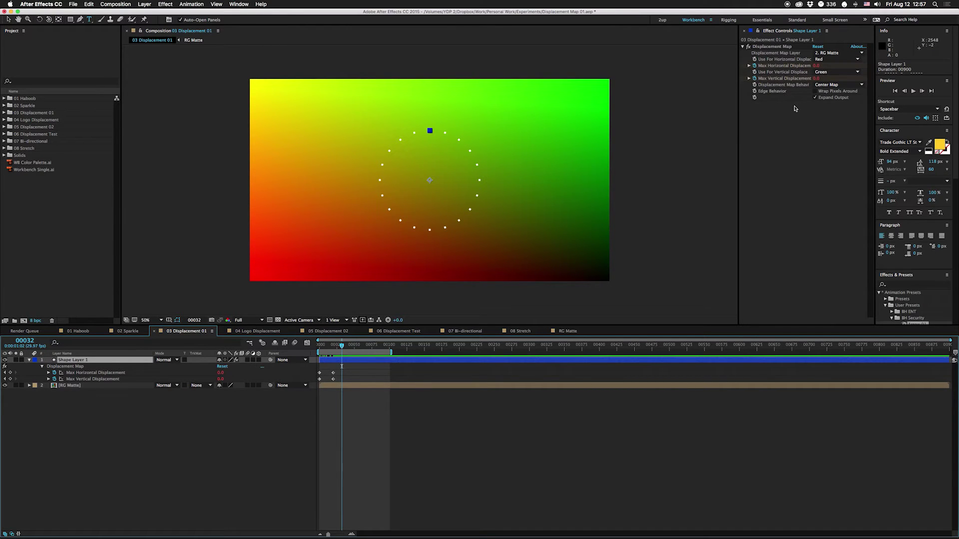
{"action": "left_click", "coordinate": [256, 331]}
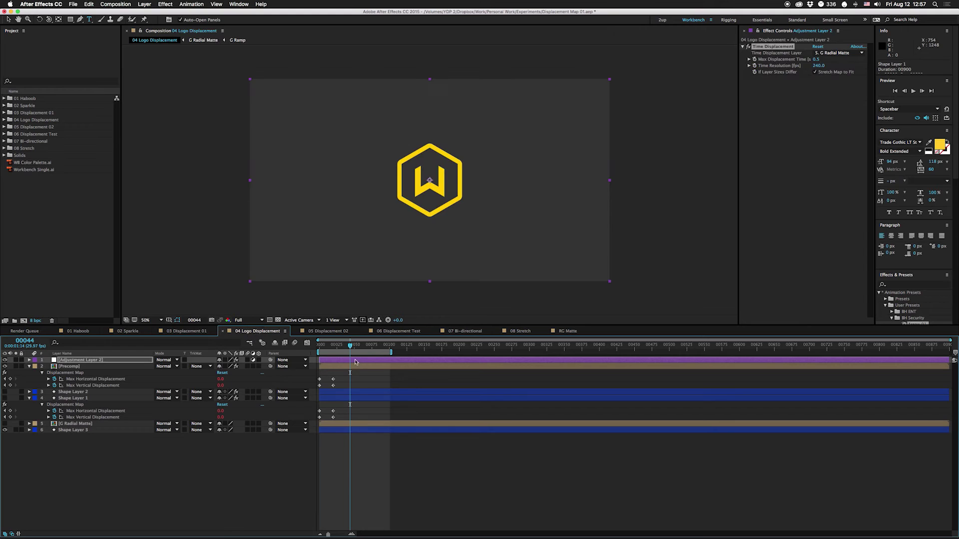
Preview the logo, show G Radial Matte and Shape Layer 3 at frame 11, then play 05 Displacement 02.
{"action": "key", "text": "space"}
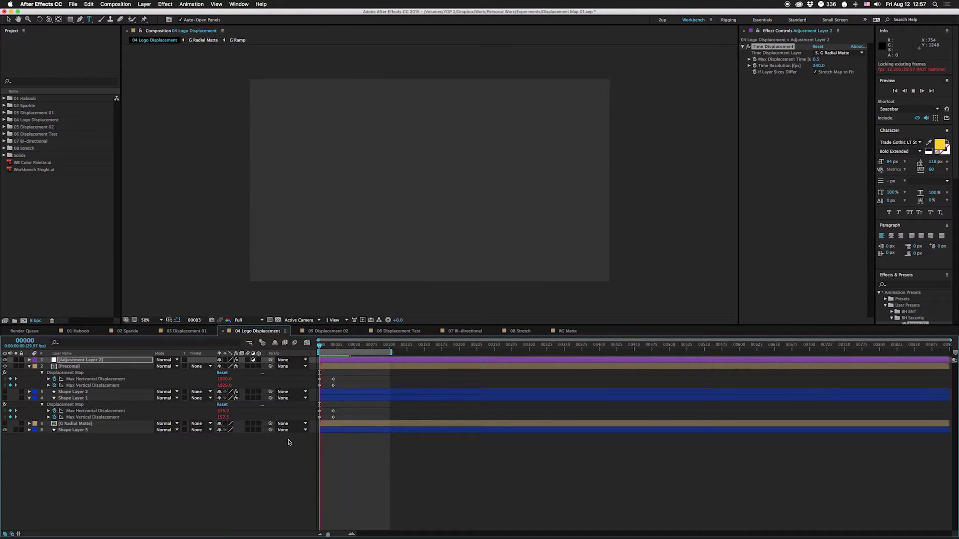
{"action": "key", "text": "space"}
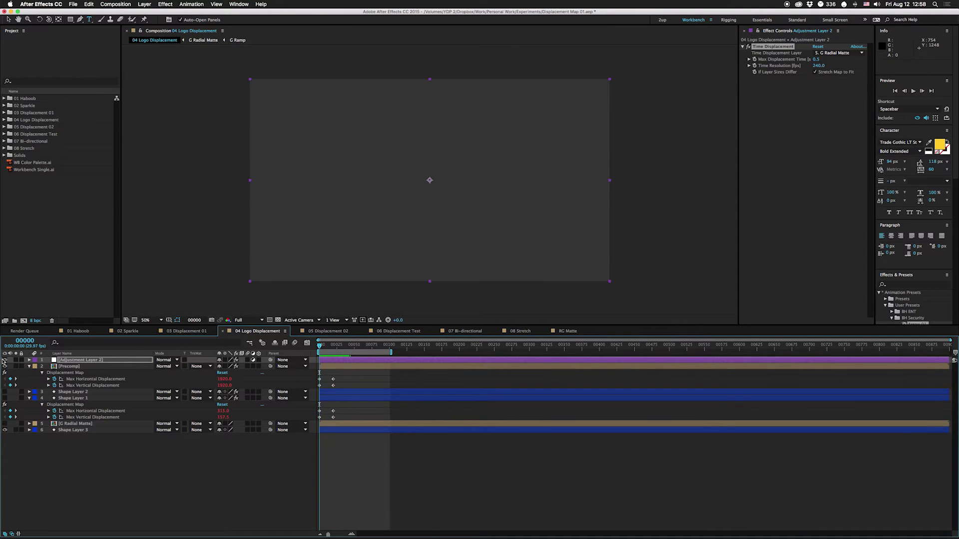
{"action": "left_click_drag", "start_coordinate": [318, 344], "coordinate": [330, 349]}
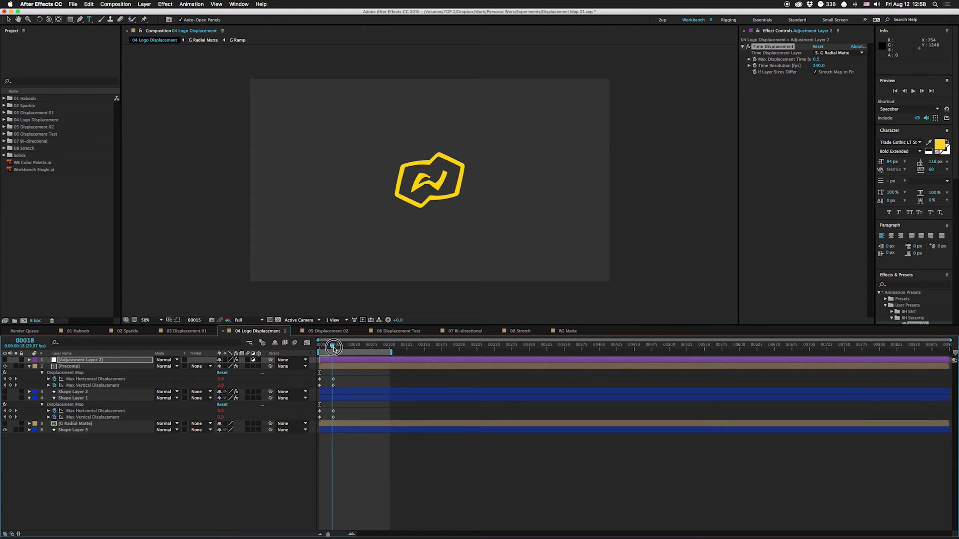
{"action": "left_click", "coordinate": [5, 424]}
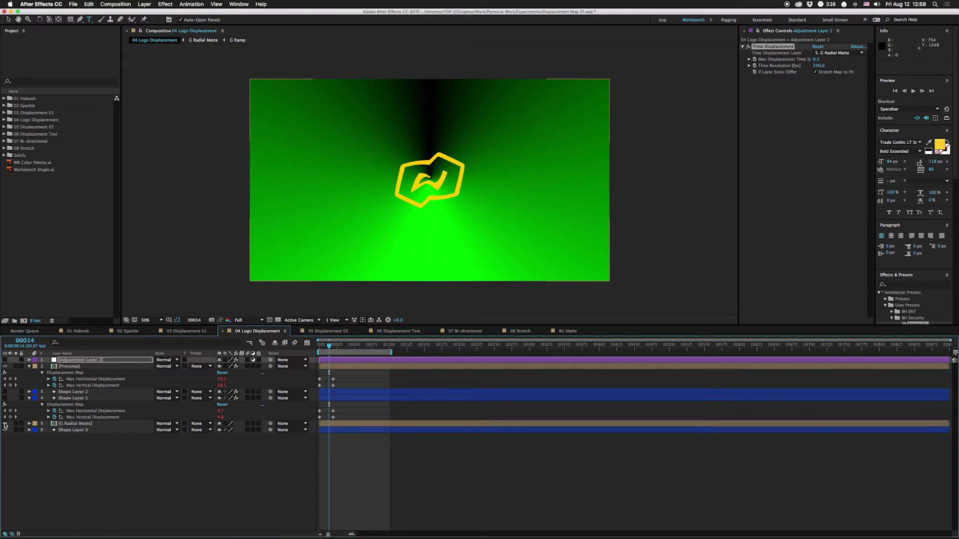
{"action": "left_click", "coordinate": [5, 430]}
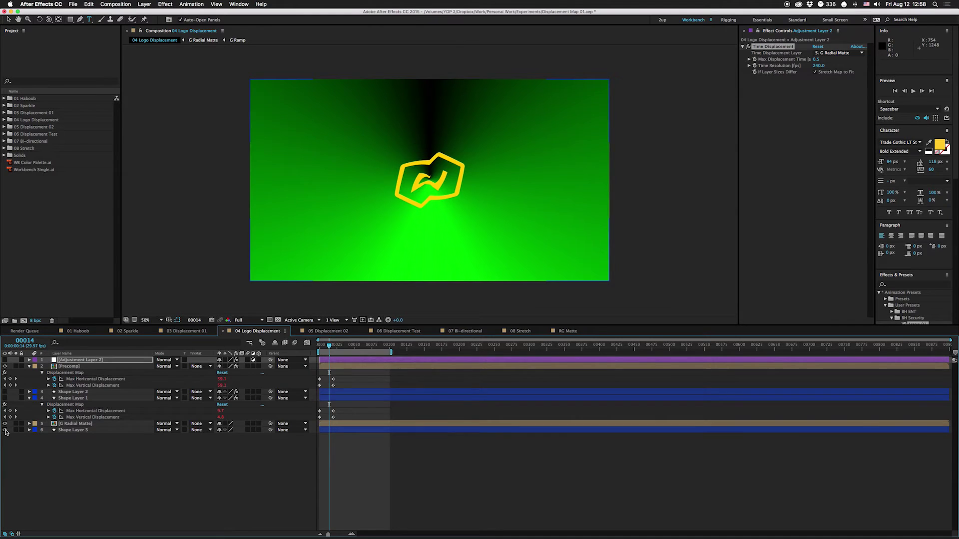
{"action": "left_click", "coordinate": [329, 331]}
{"action": "key", "text": "space"}
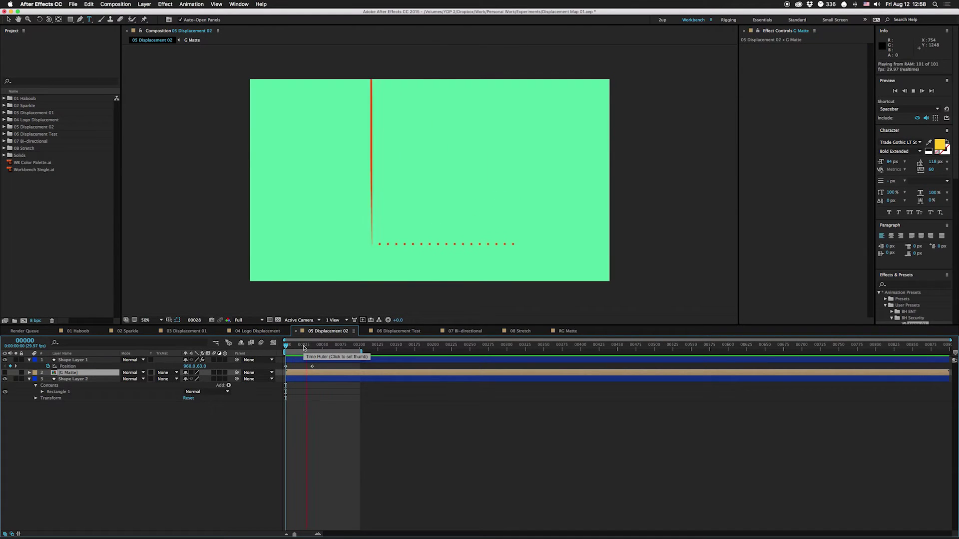
Show the G Matte gradient layer and scrub around frame 16 to watch the red line move.
{"action": "left_click", "coordinate": [5, 372]}
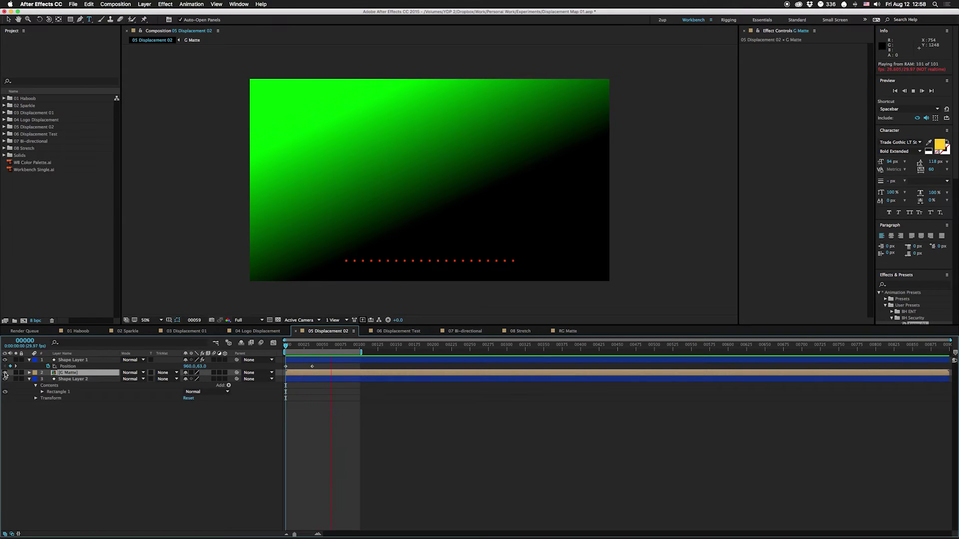
{"action": "left_click", "coordinate": [194, 457]}
{"action": "left_click_drag", "start_coordinate": [291, 350], "coordinate": [298, 348]}
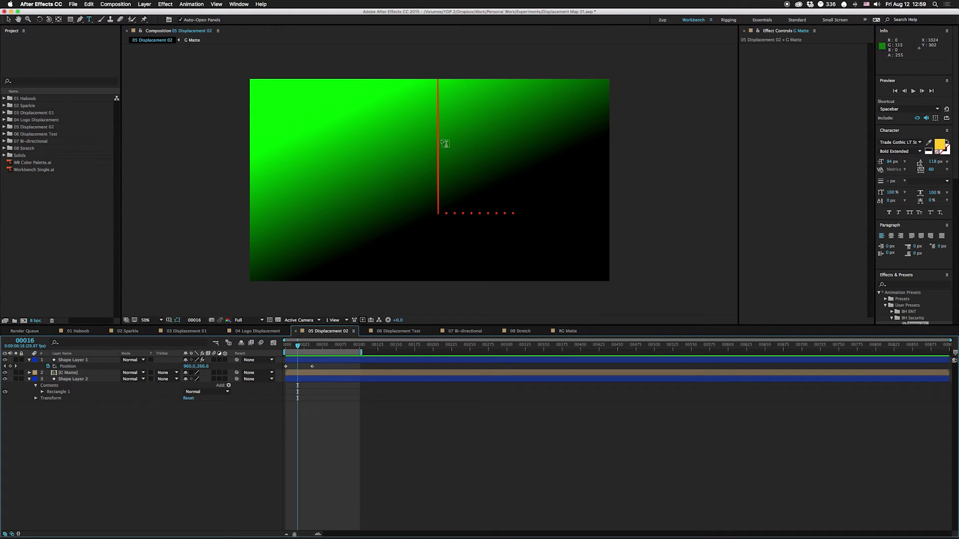
{"action": "mouse_move", "coordinate": [297, 345]}
{"action": "left_mouse_down"}
{"action": "mouse_move", "coordinate": [289, 345]}
{"action": "mouse_move", "coordinate": [316, 345]}
{"action": "mouse_move", "coordinate": [283, 346]}
{"action": "left_mouse_up"}
In 06 Displacement Test, scrub frames 14–24 as green darkens and show Shape Layer 1's Displacement Map.
{"action": "left_click", "coordinate": [402, 333]}
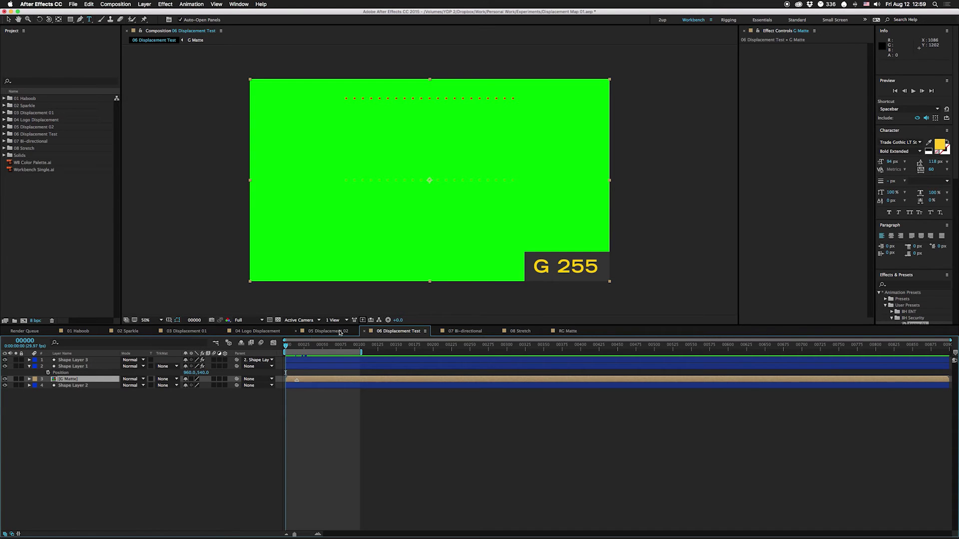
{"action": "left_click_drag", "start_coordinate": [286, 346], "coordinate": [297, 347]}
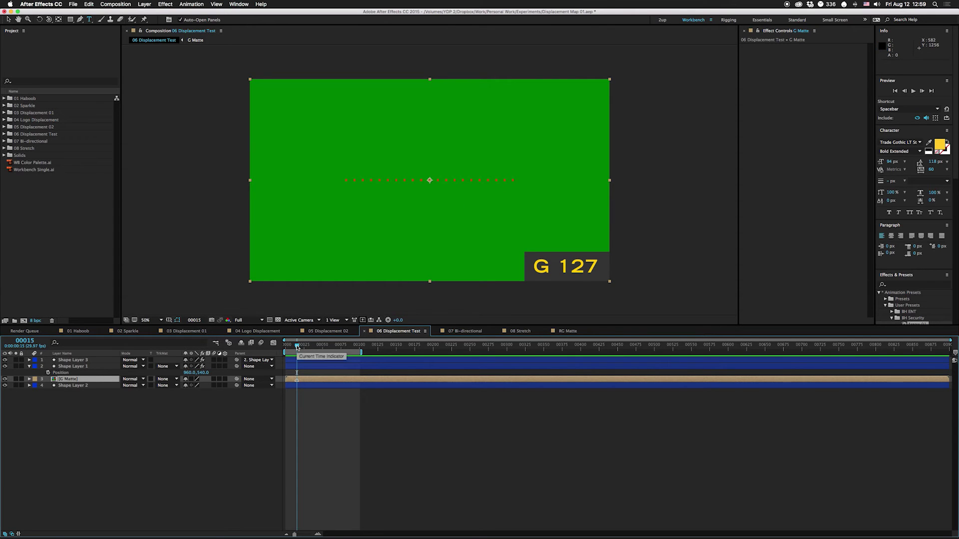
{"action": "left_click_drag", "start_coordinate": [297, 346], "coordinate": [311, 346]}
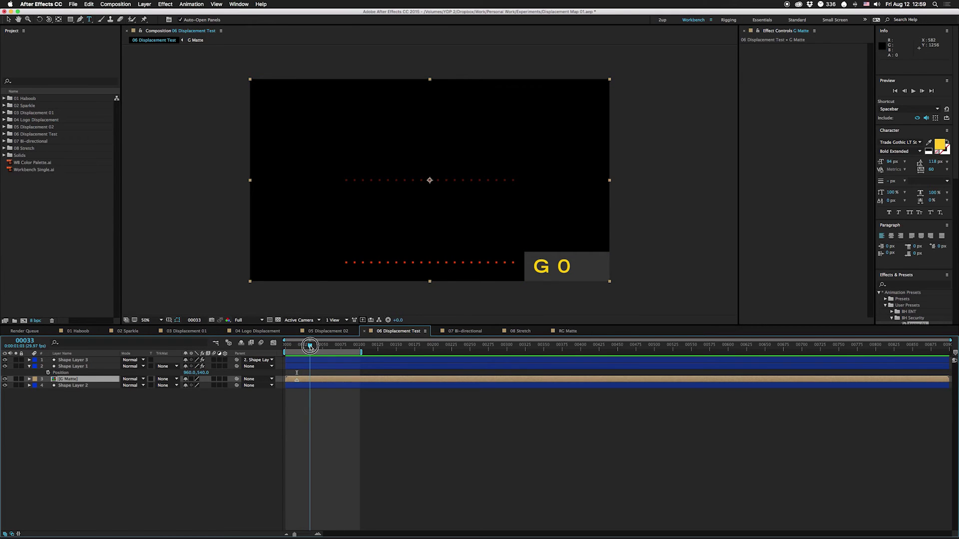
{"action": "left_click", "coordinate": [73, 366]}
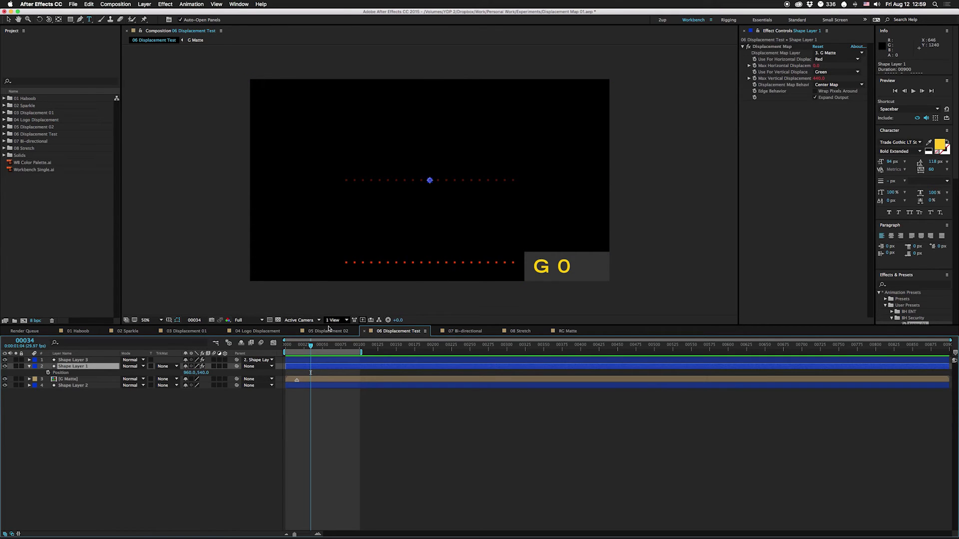
{"action": "mouse_move", "coordinate": [305, 347]}
{"action": "left_mouse_down"}
{"action": "mouse_move", "coordinate": [284, 346]}
{"action": "mouse_move", "coordinate": [314, 346]}
{"action": "left_mouse_up"}
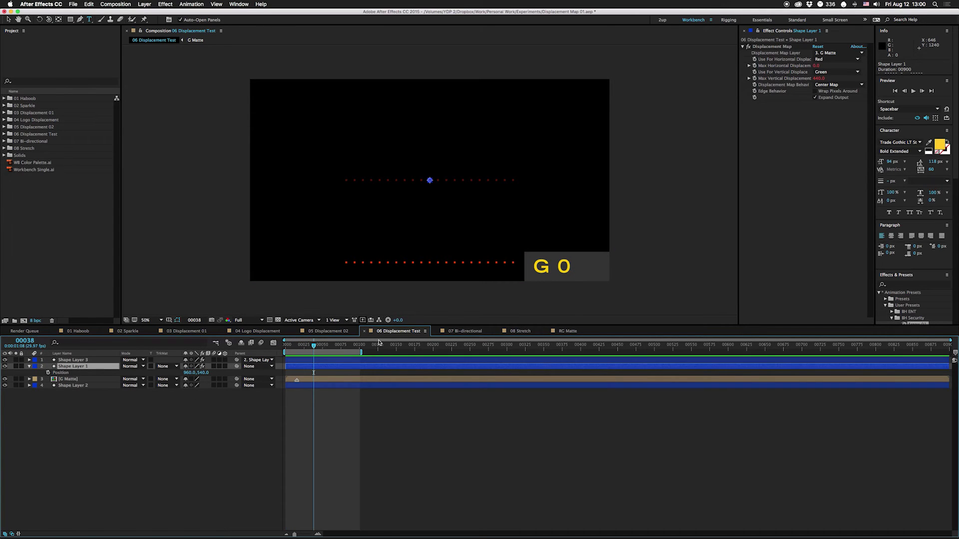
Preview the 07 Bi-directional comp and view its RG Matte gradient alone before restoring the camera image.
{"action": "left_click", "coordinate": [463, 332]}
{"action": "key", "text": "space"}
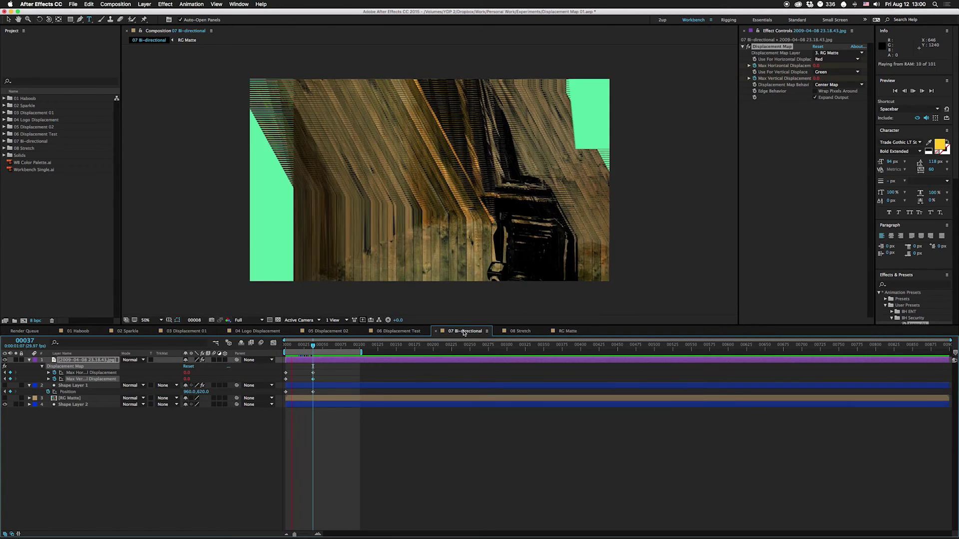
{"action": "key", "text": "space"}
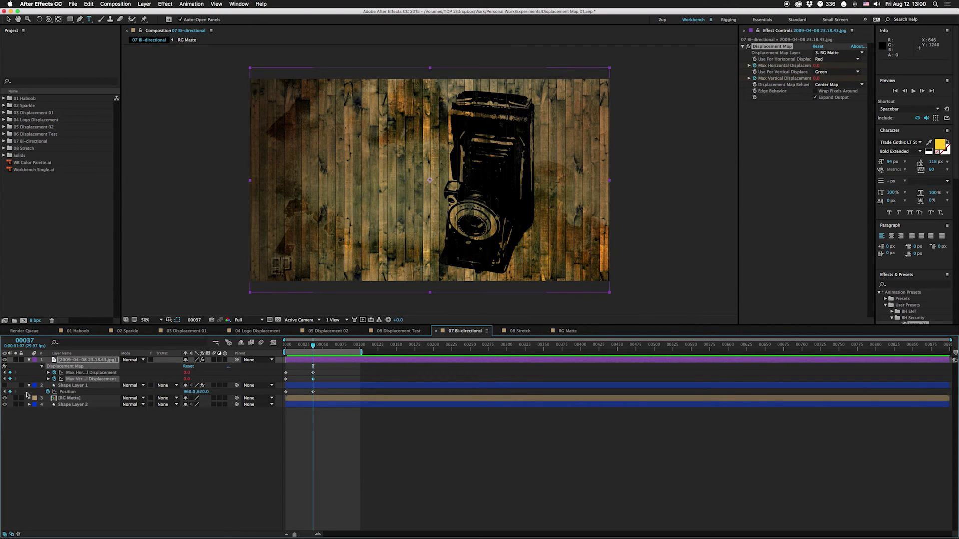
{"action": "left_click", "coordinate": [16, 399]}
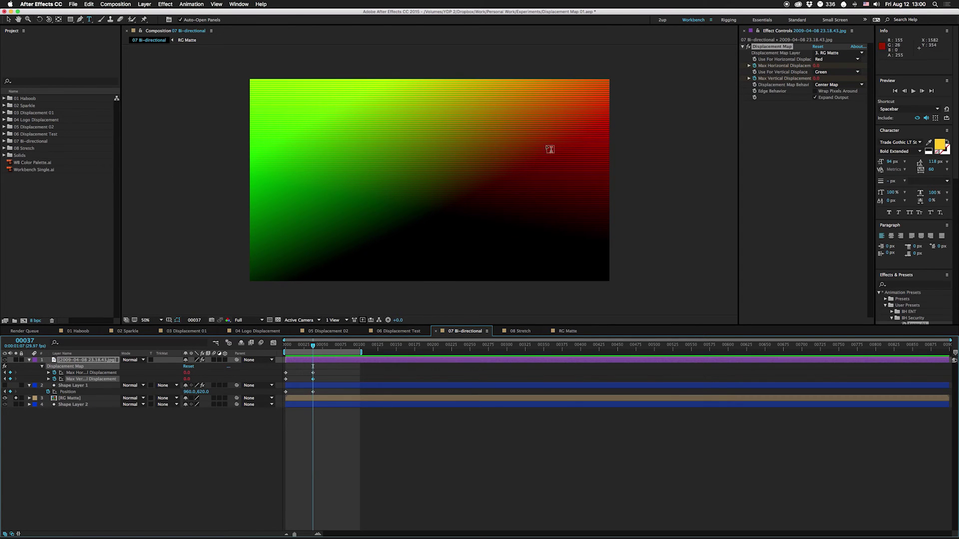
{"action": "left_click", "coordinate": [15, 398]}
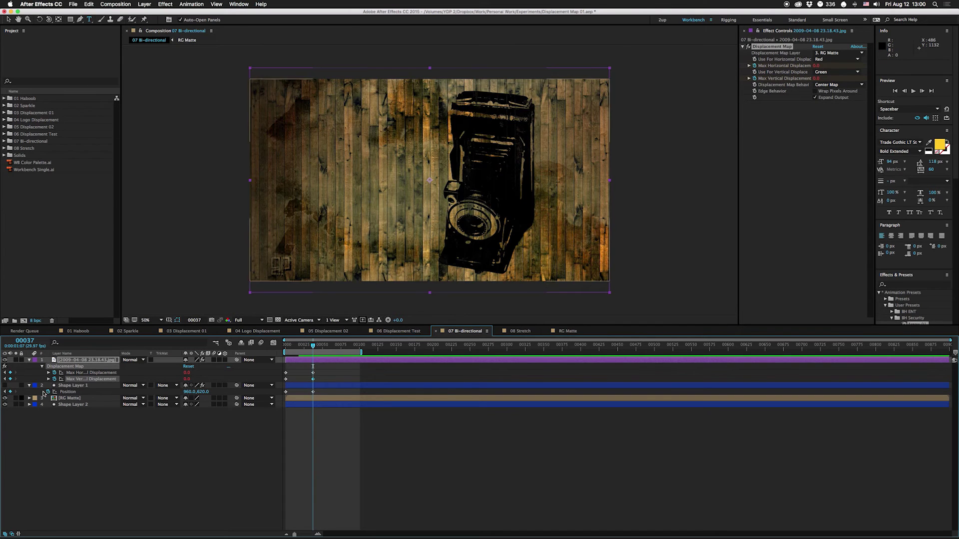
Scrub from the start to frame 34 to see the undistorted camera, then open 08 Stretch.
{"action": "key", "text": "Home"}
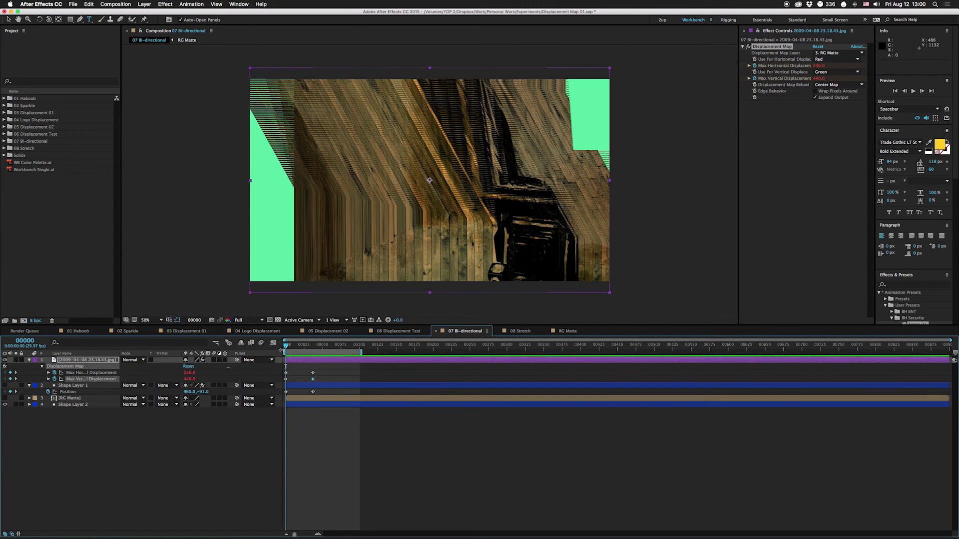
{"action": "left_click_drag", "start_coordinate": [286, 345], "coordinate": [329, 346]}
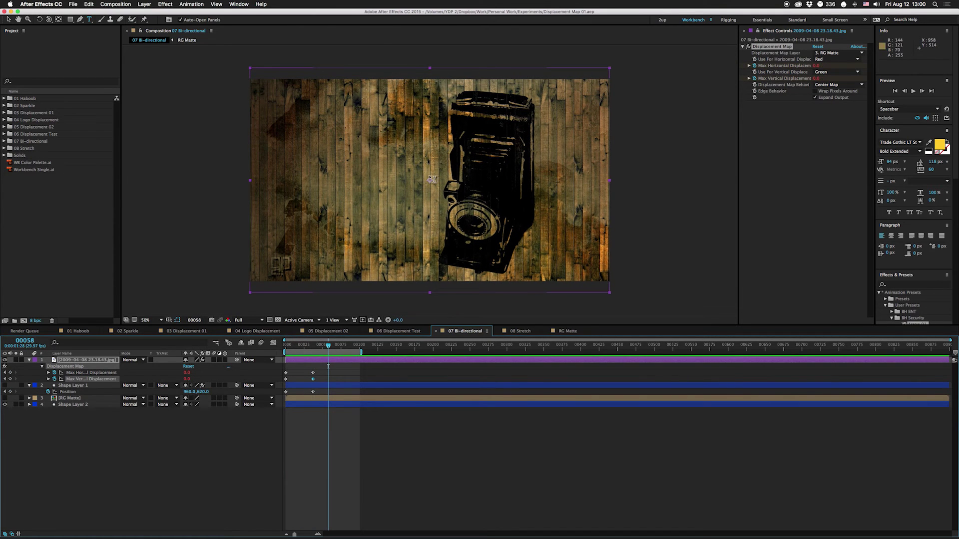
{"action": "left_click", "coordinate": [518, 334]}
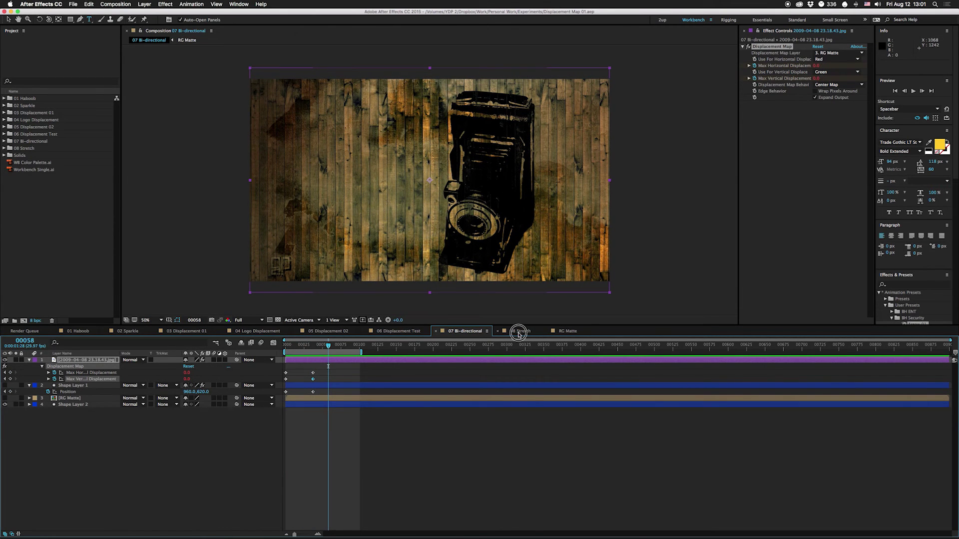
Preview the stretch, then solo the G Matte gradient while scrubbing to frame 32 and hide it again.
{"action": "key", "text": "space"}
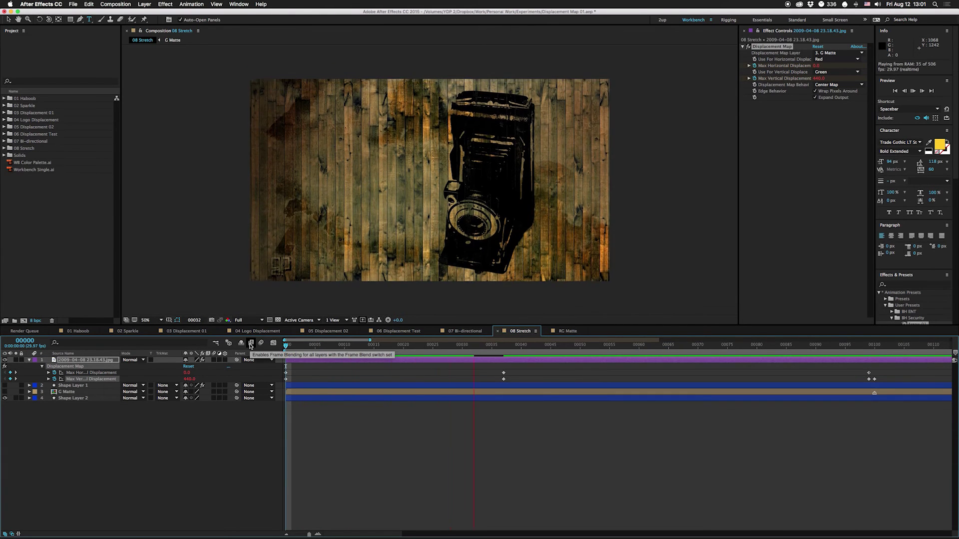
{"action": "key", "text": "space"}
{"action": "left_click", "coordinate": [5, 392]}
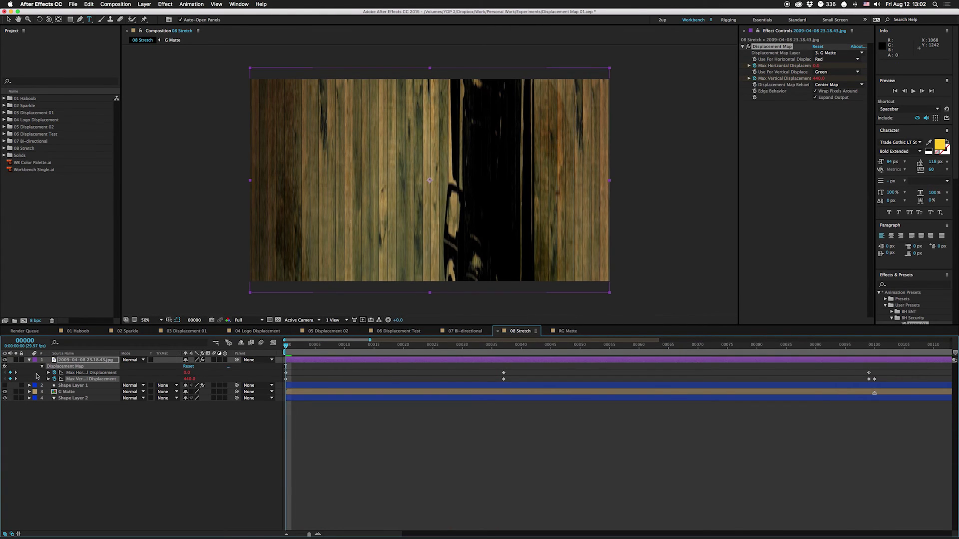
{"action": "left_click", "coordinate": [16, 391]}
{"action": "left_click_drag", "start_coordinate": [290, 350], "coordinate": [474, 345]}
{"action": "left_click", "coordinate": [15, 392]}
{"action": "left_click", "coordinate": [5, 392]}
Preview the camera stretch from frame 100 and step forward to frame 120.
{"action": "scroll", "coordinate": [509, 395], "scroll_direction": "right", "scroll_amount": 10}
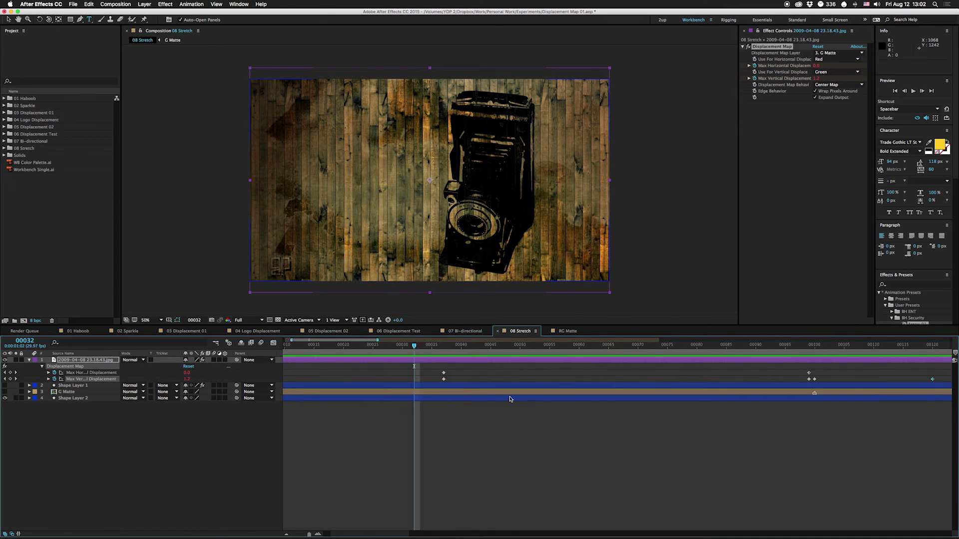
{"action": "left_click", "coordinate": [531, 347]}
{"action": "key", "text": "space"}
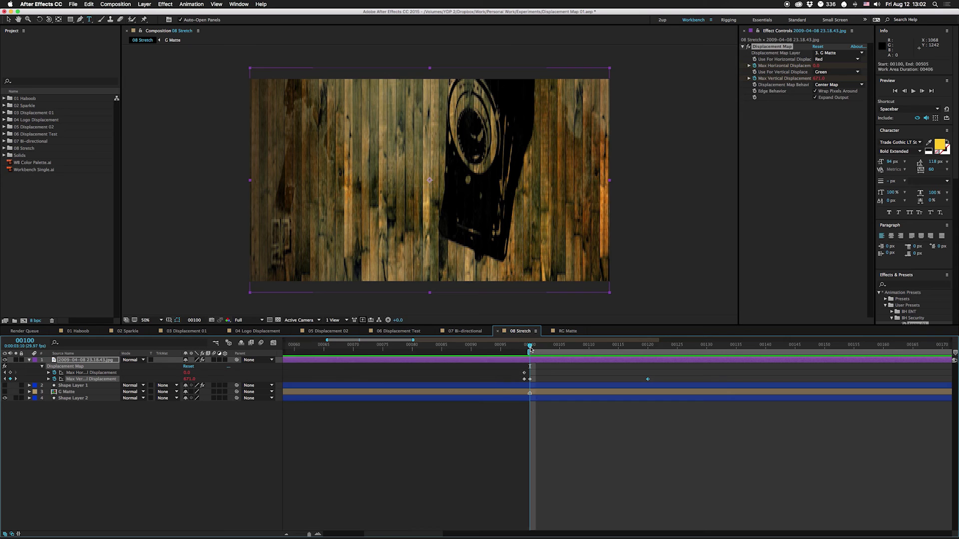
{"action": "key", "text": "space"}
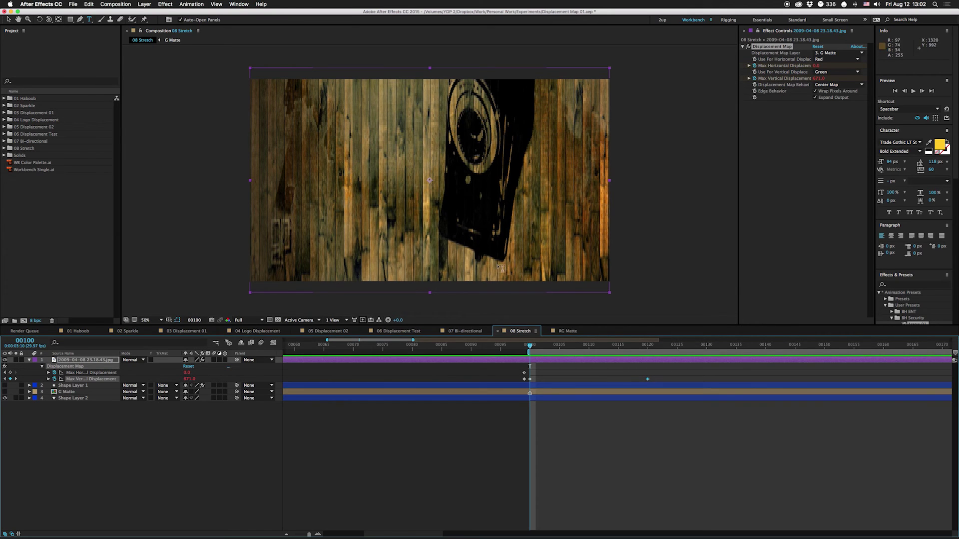
{"action": "key", "text": "space"}
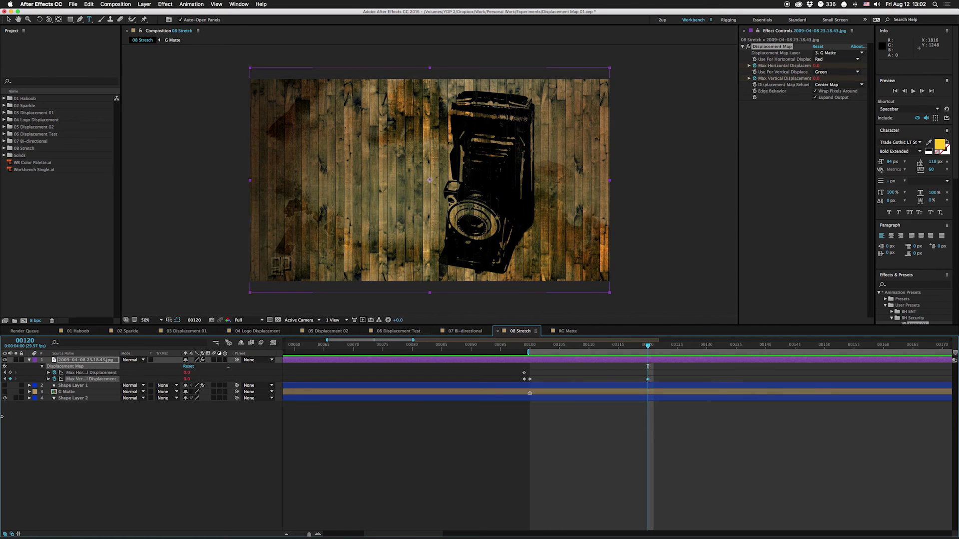
Open the G Matte precomp, go to the ramp keyframe at frame 100, and select Shape Layer 2.
{"action": "double_click", "coordinate": [64, 392]}
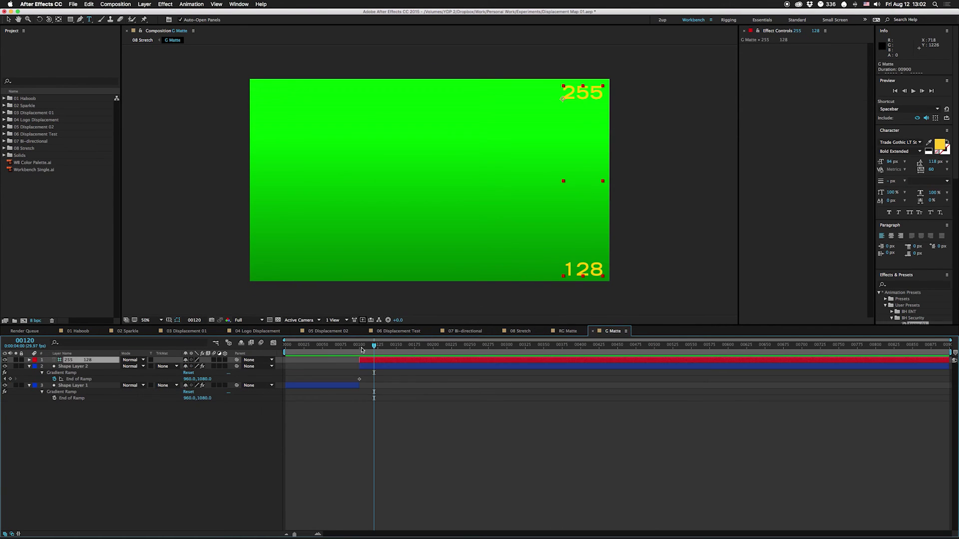
{"action": "left_click", "coordinate": [360, 348]}
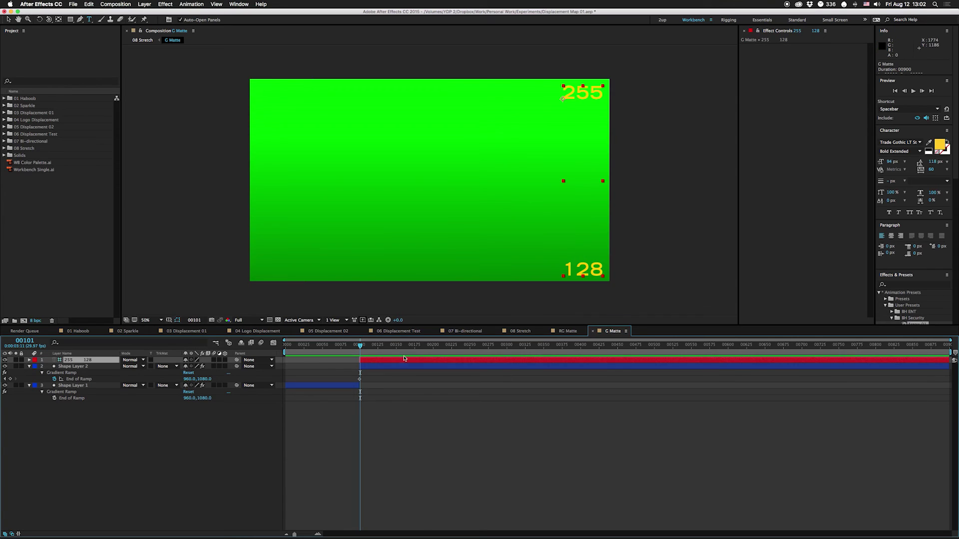
{"action": "key", "text": "Page_Up"}
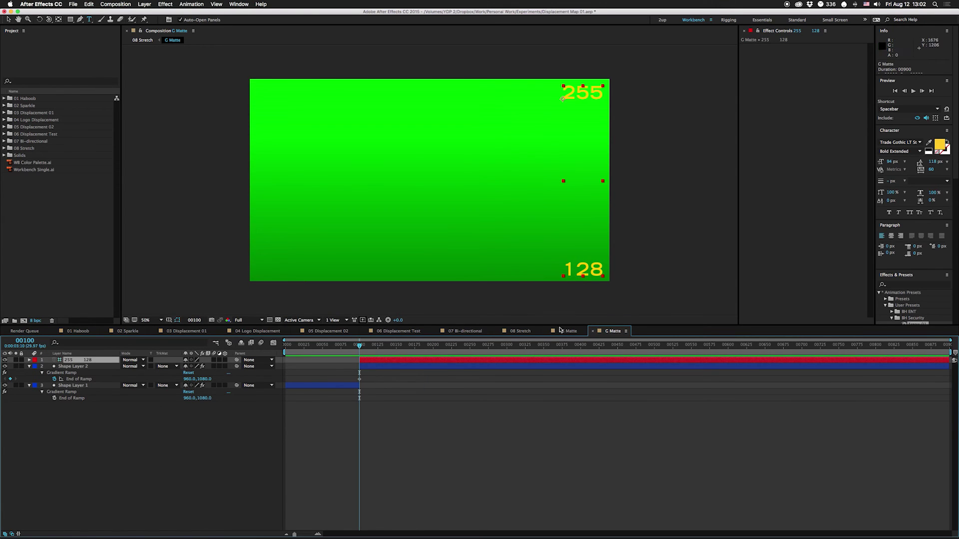
{"action": "left_click", "coordinate": [370, 367]}
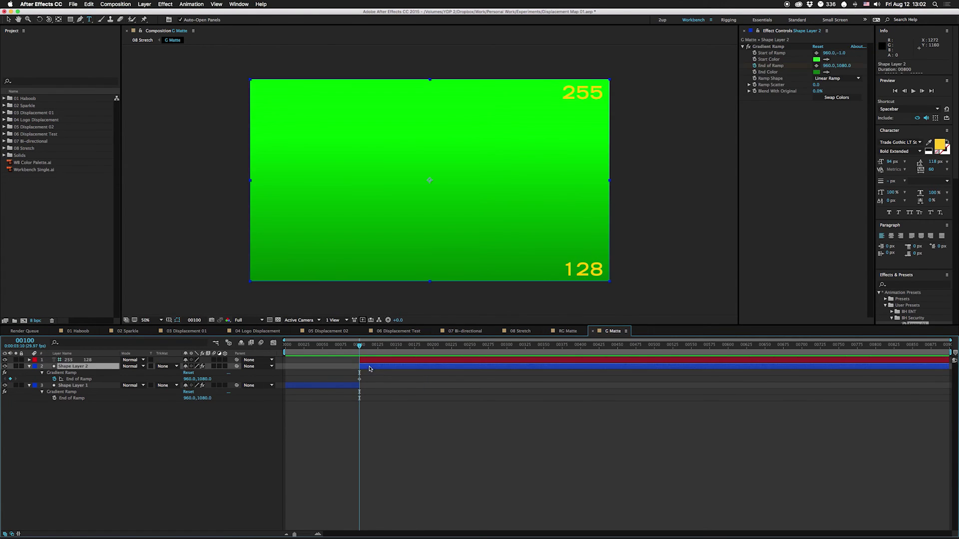
Set the Gradient Ramp's Start of Ramp to 1920,0 and End of Ramp to 0,0.
{"action": "left_click", "coordinate": [829, 54]}
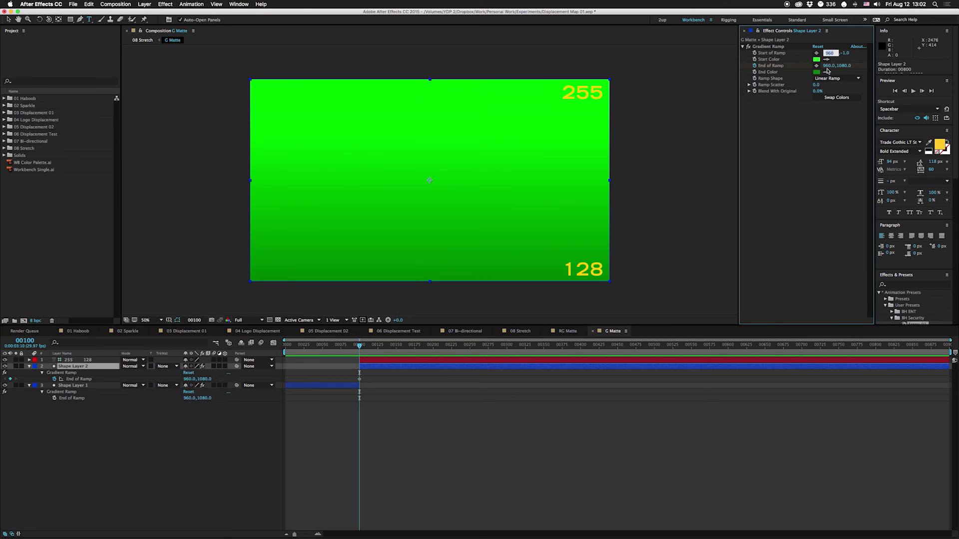
{"action": "key", "text": "Return"}
{"action": "left_click", "coordinate": [828, 66]}
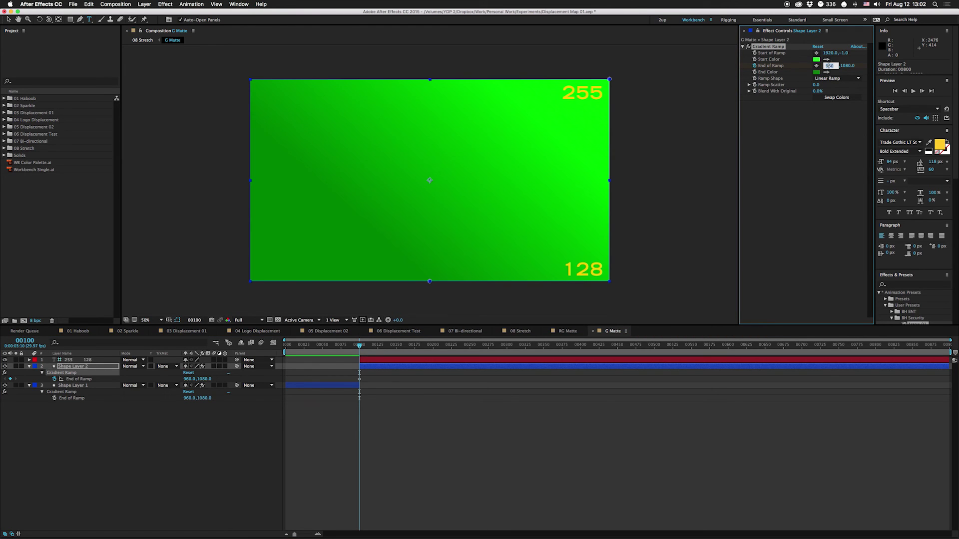
{"action": "type", "text": "0"}
{"action": "left_click", "coordinate": [844, 53]}
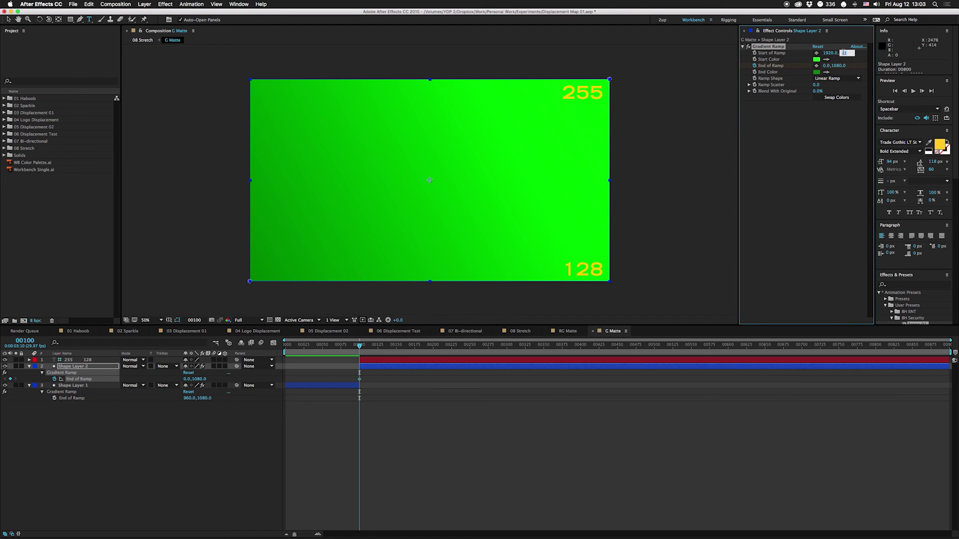
{"action": "left_click", "coordinate": [843, 65]}
{"action": "type", "text": "0"}
{"action": "key", "text": "Return"}
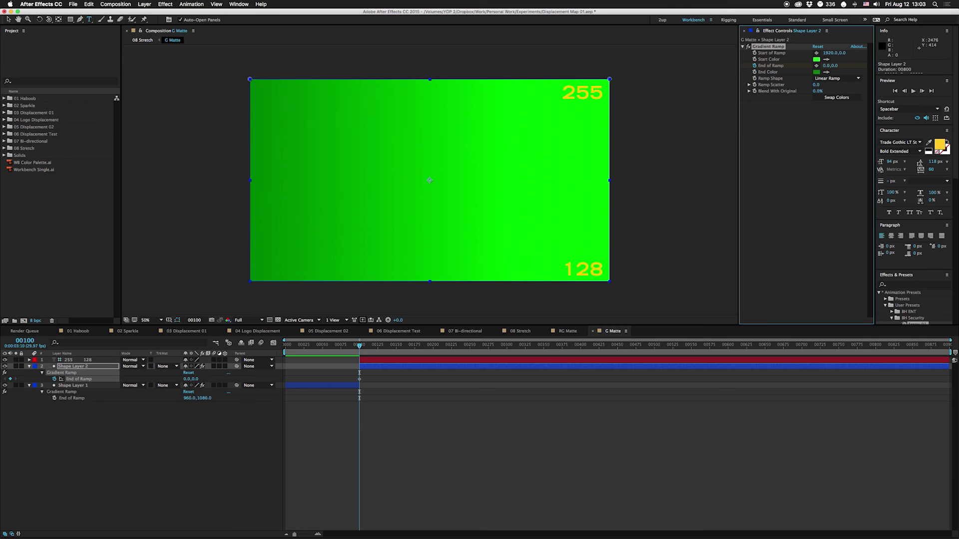
{"action": "key", "text": "Tab"}
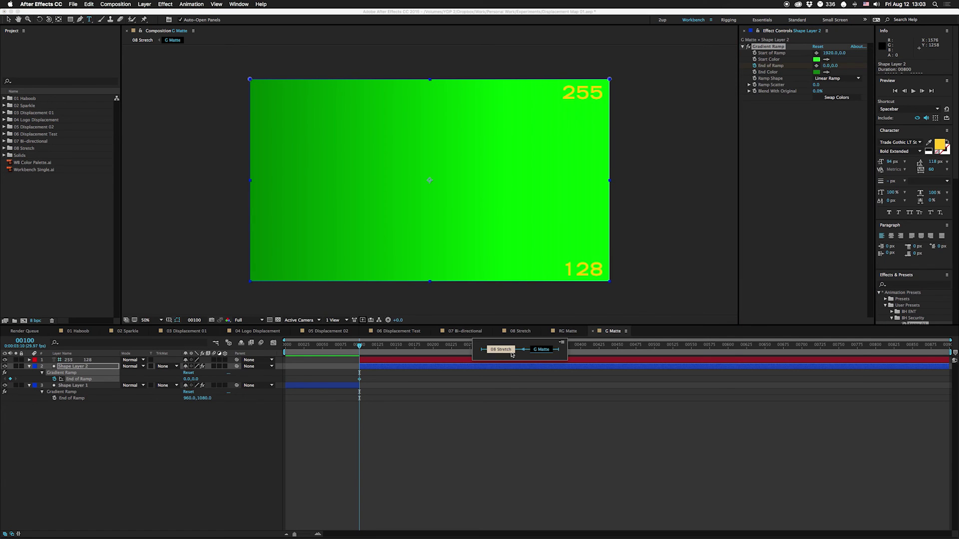
In 08 Stretch, set Max Vertical Displacement to 0.0 and Use For Horizontal Displacement to Green.
{"action": "left_click", "coordinate": [501, 349]}
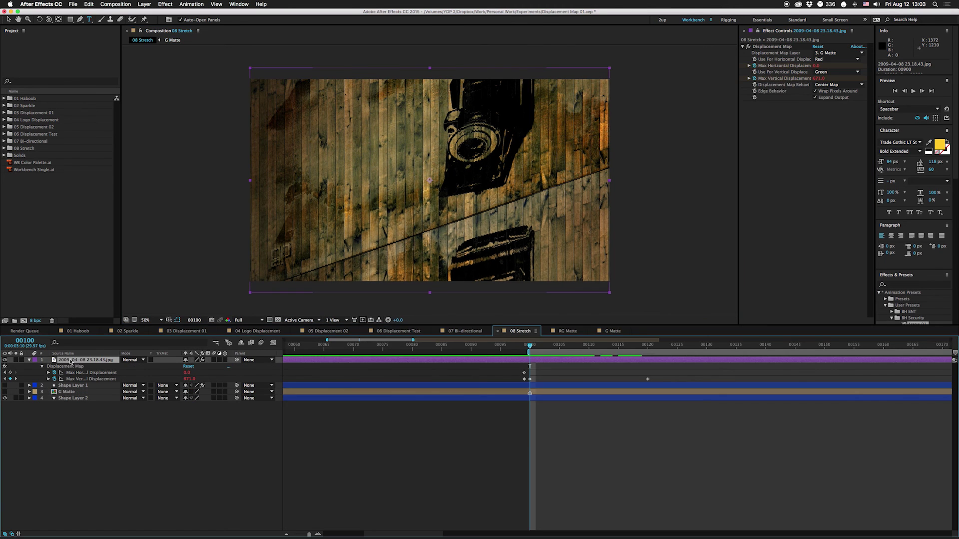
{"action": "left_click", "coordinate": [819, 79]}
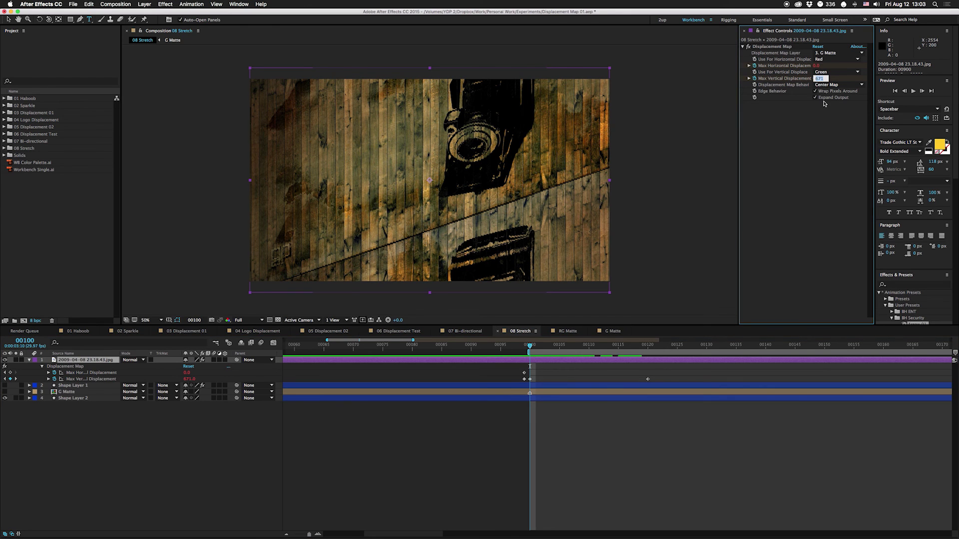
{"action": "type", "text": "0"}
{"action": "key", "text": "Return"}
{"action": "left_click", "coordinate": [826, 58]}
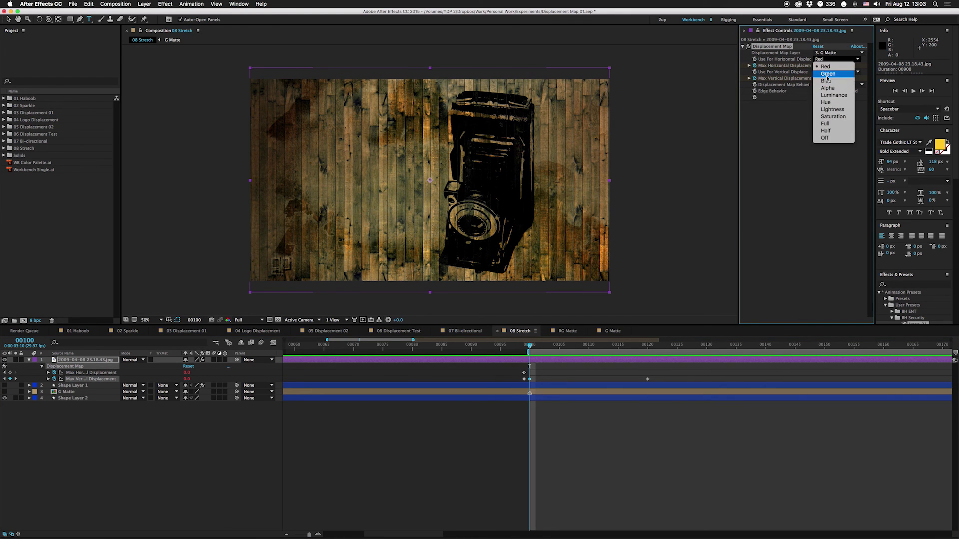
{"action": "left_click", "coordinate": [826, 74]}
Keyframe Max Horizontal Displacement from -471 at frame 100 to 0.0 at frame 120, then preview.
{"action": "mouse_move", "coordinate": [817, 69]}
{"action": "left_mouse_down"}
{"action": "mouse_move", "coordinate": [896, 64]}
{"action": "mouse_move", "coordinate": [886, 75]}
{"action": "mouse_move", "coordinate": [207, 73]}
{"action": "left_mouse_up"}
{"action": "key", "text": "k"}
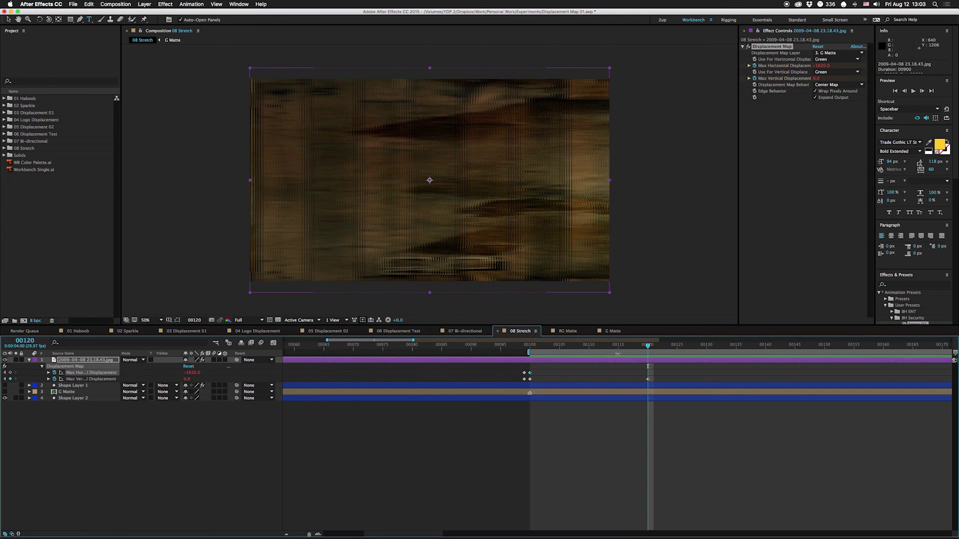
{"action": "left_click", "coordinate": [192, 373]}
{"action": "type", "text": "0"}
{"action": "key", "text": "Return"}
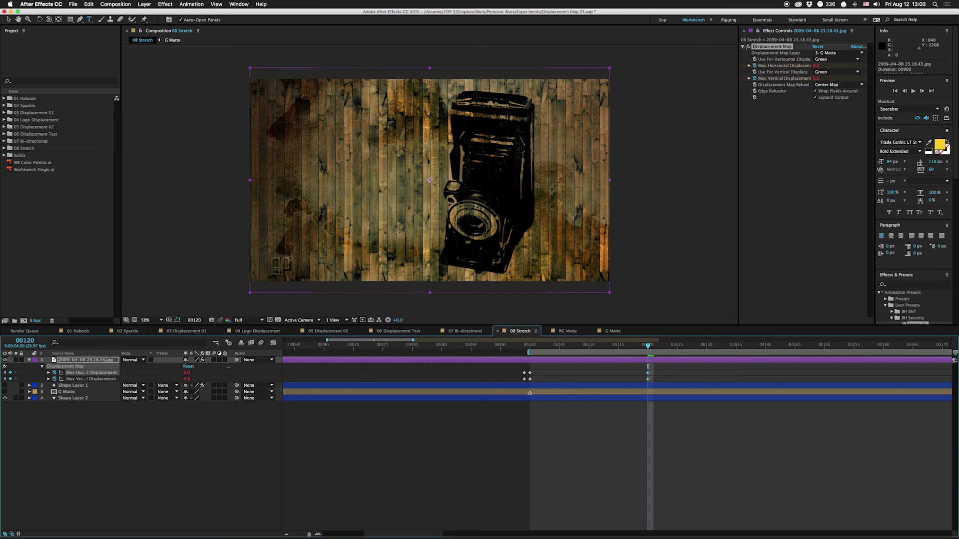
{"action": "key", "text": "space"}
{"action": "key", "text": "space"}
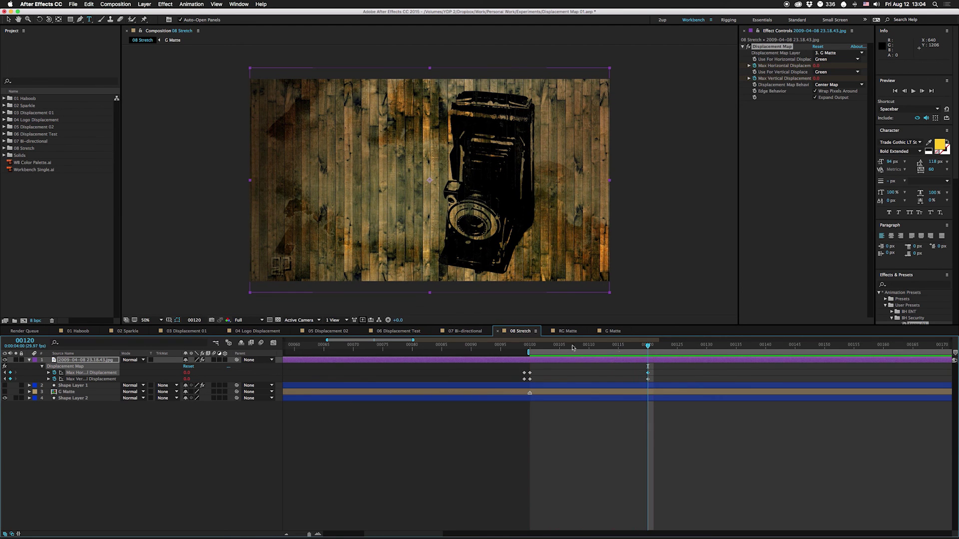
End the 08 Stretch work area at frame 139 and RAM-preview the frames 100–139 stretch.
{"action": "left_click_drag", "start_coordinate": [658, 350], "coordinate": [759, 347]}
{"action": "key", "text": "n"}
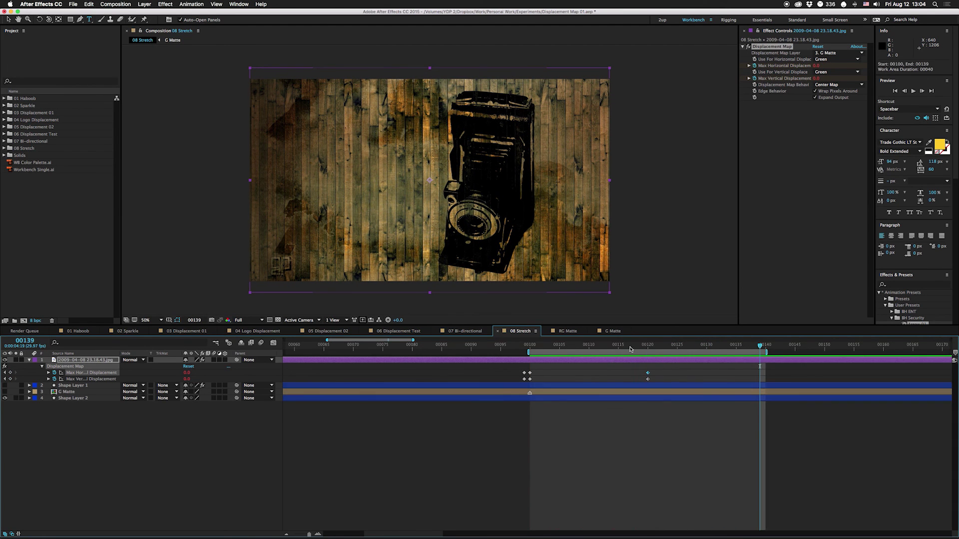
{"action": "key", "text": "space"}
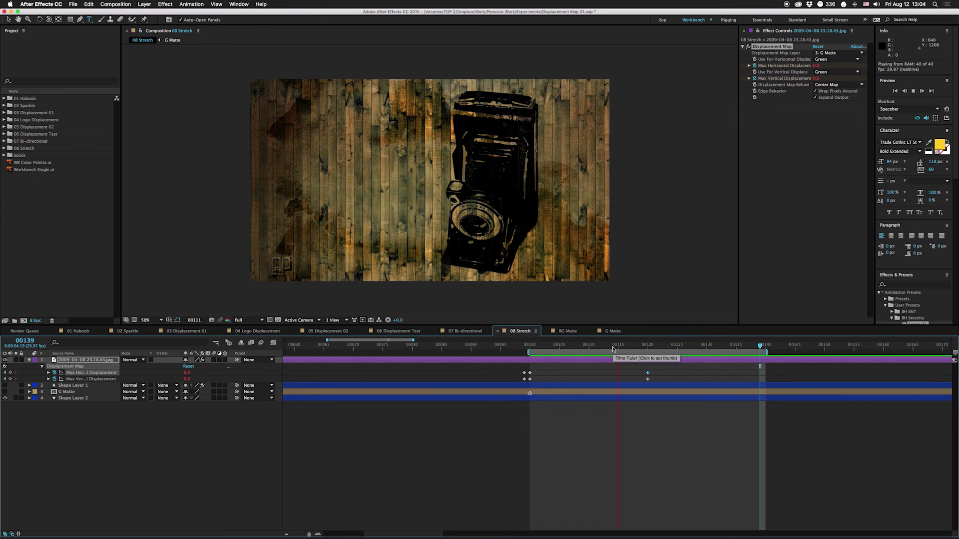